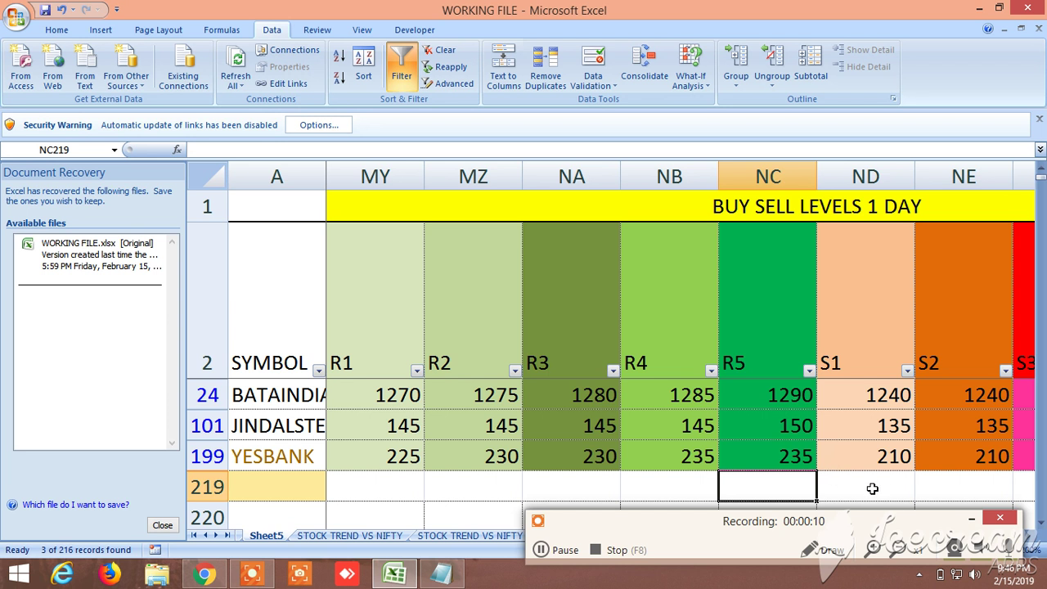
# Step: Examine the R1 to R5 and S1 to S5 columns under BUY SELL LEVELS 1 DAY for the filtered stocks
pyautogui.click(975, 521)
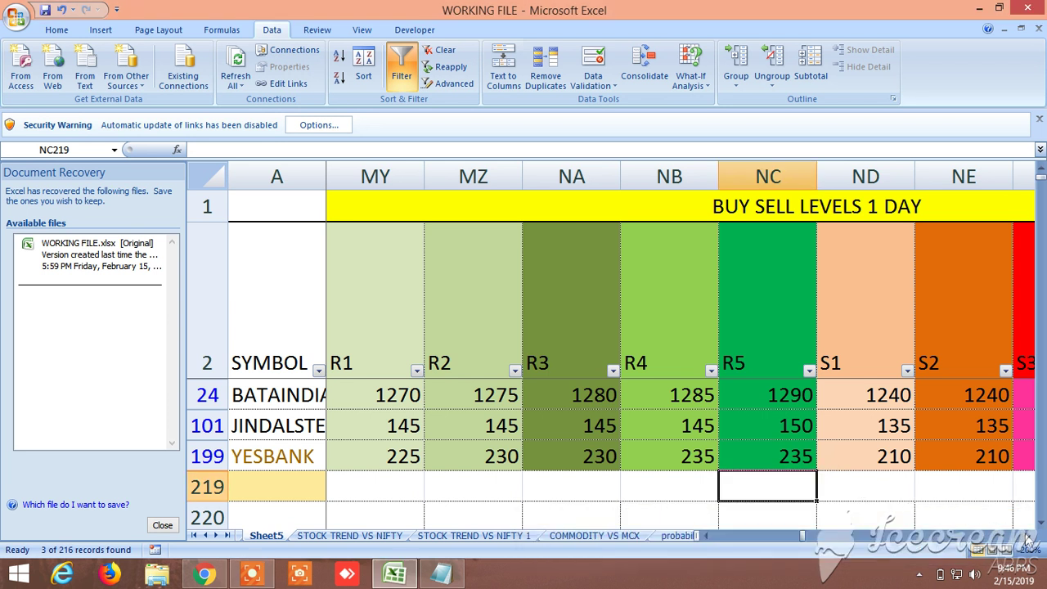
pyautogui.click(836, 485)
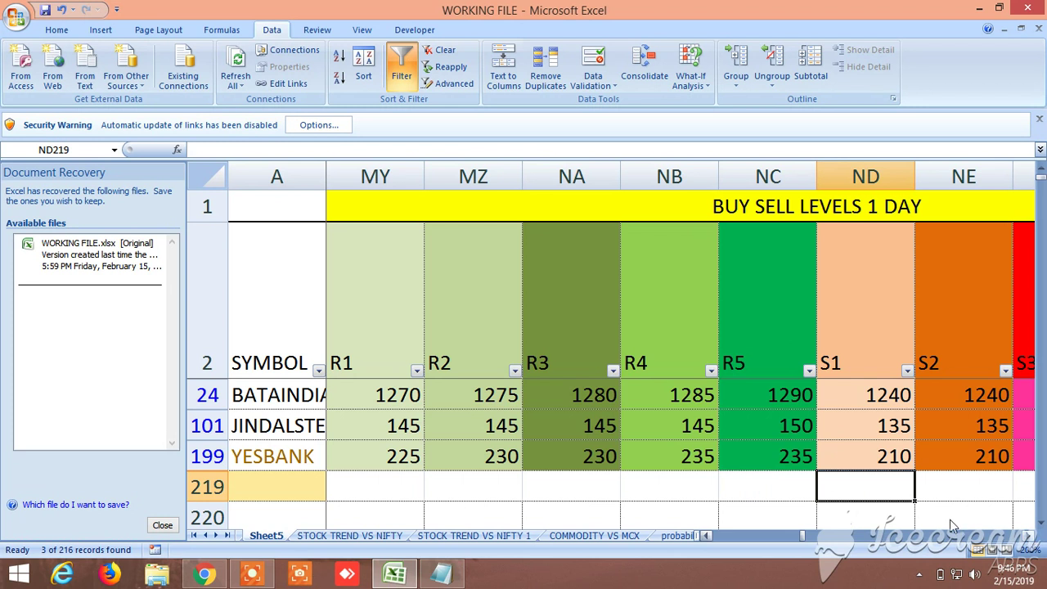
pyautogui.hscroll(1, 948, 514)
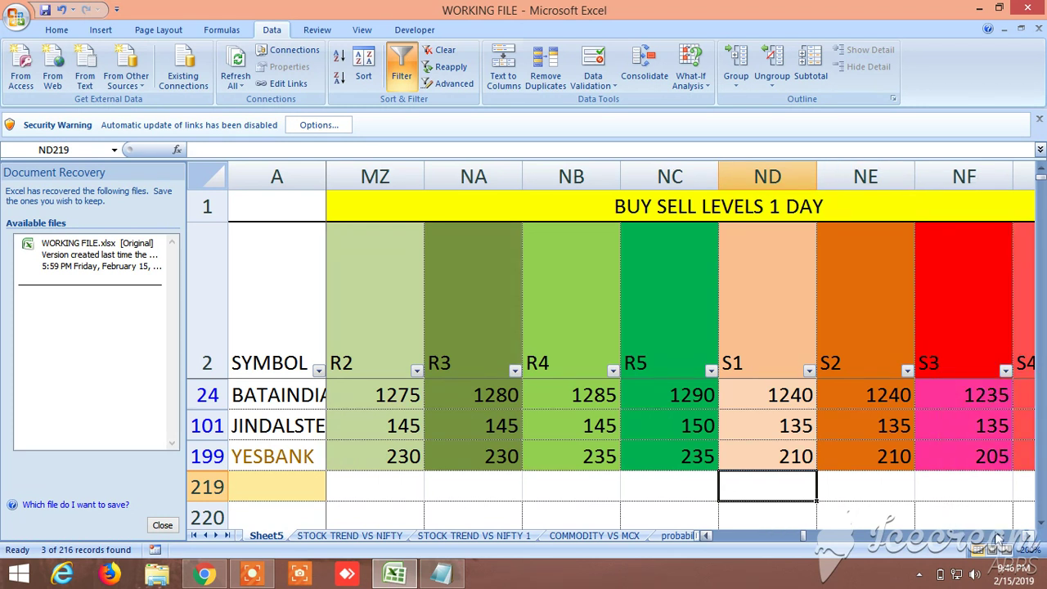
pyautogui.click(1027, 540)
pyautogui.click(1029, 540)
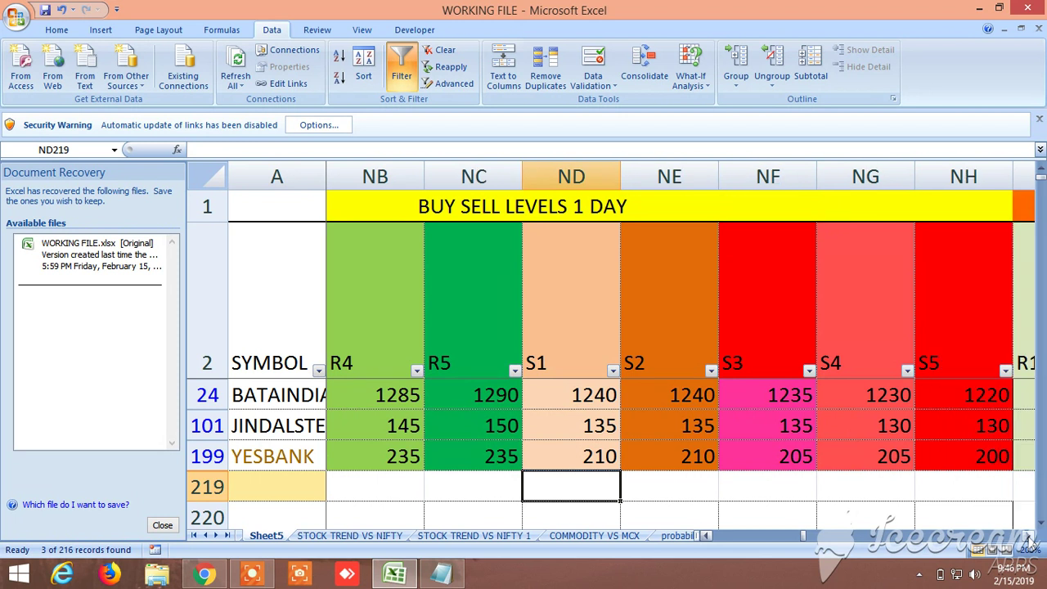
pyautogui.click(706, 537)
pyautogui.click(706, 537)
pyautogui.click(705, 537)
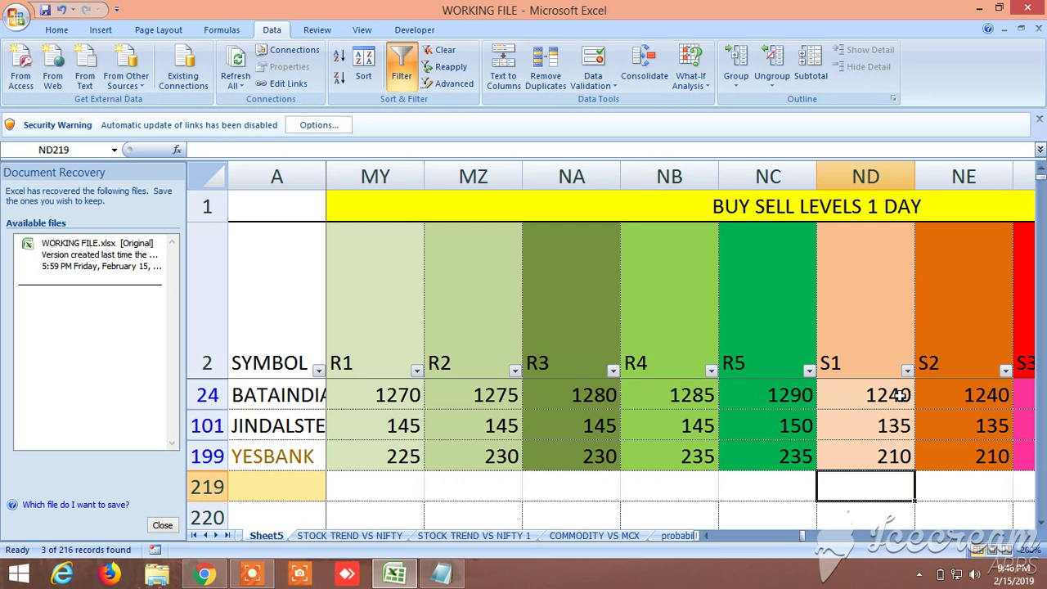
pyautogui.click(1028, 536)
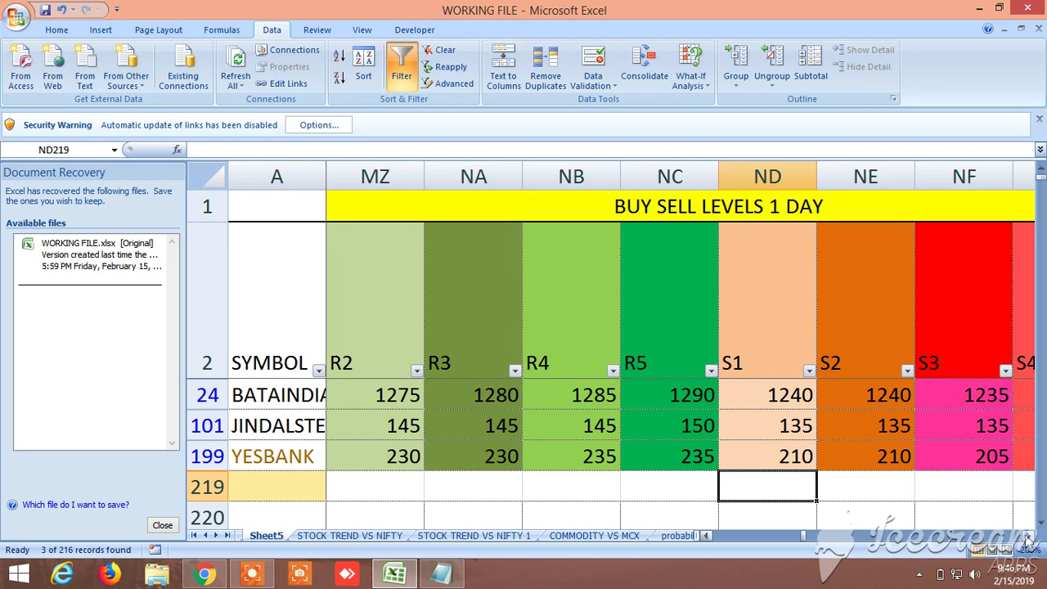
pyautogui.click(1027, 535)
pyautogui.click(1027, 536)
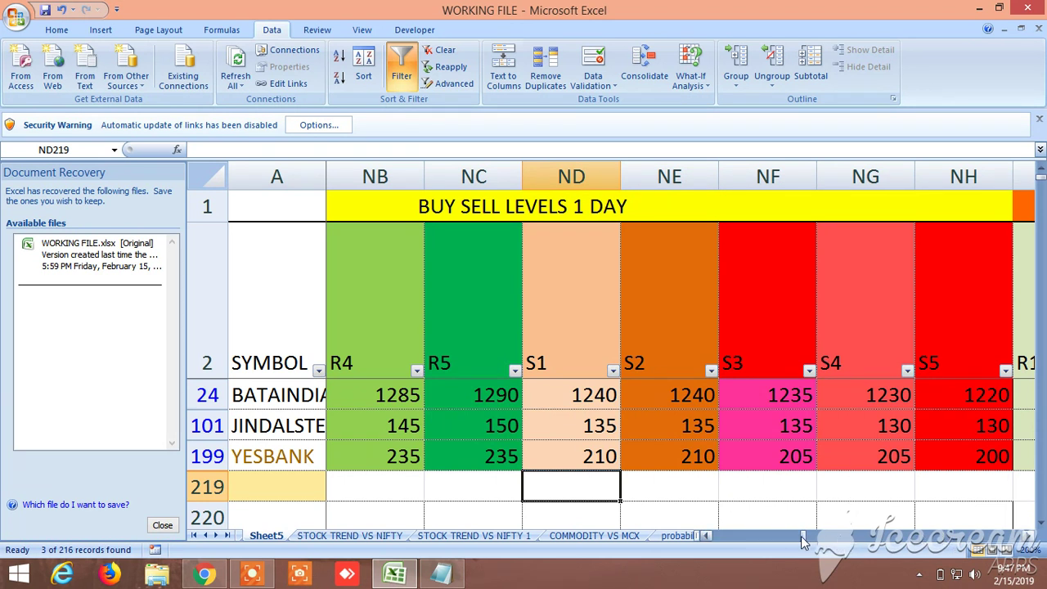
# Step: Bring the NEW BUY SELL LEVEL 1 section into view from its Buy at/above column and select its header
pyautogui.moveTo(806, 540); pyautogui.dragTo(918, 546)
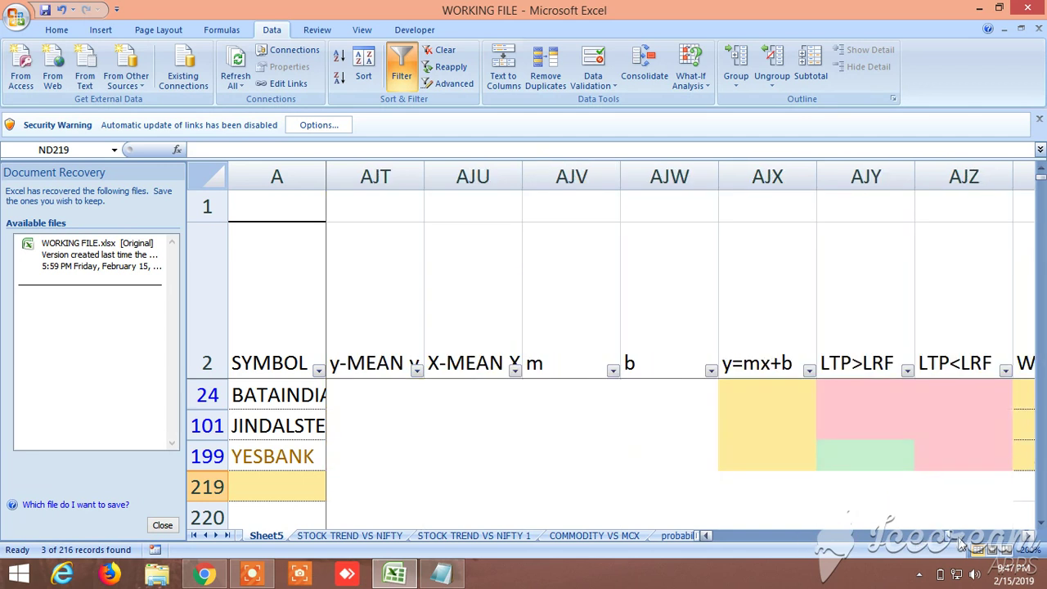
pyautogui.moveTo(1029, 542); pyautogui.dragTo(1029, 541)
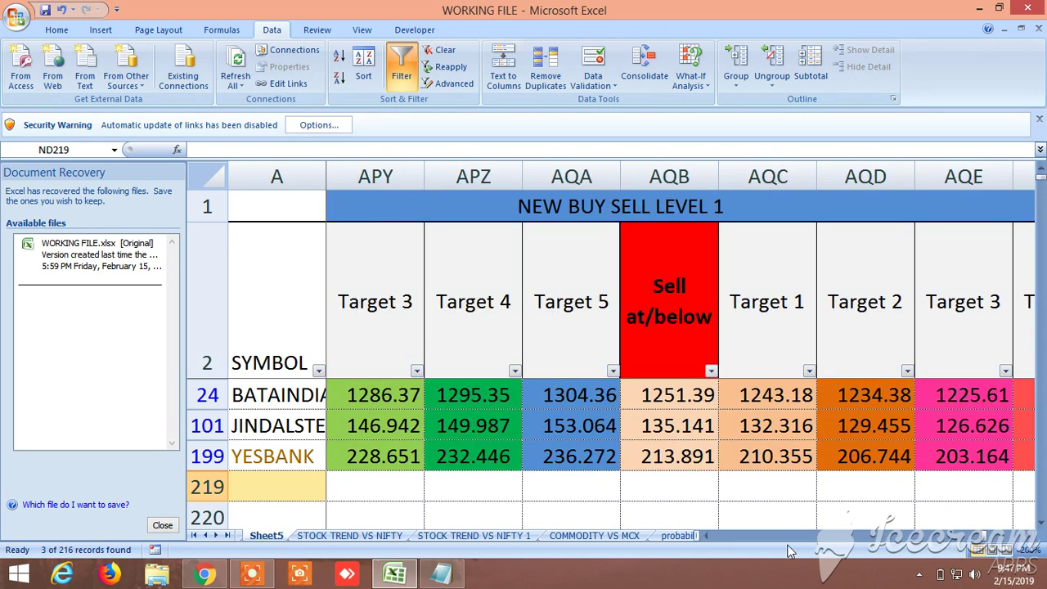
pyautogui.click(707, 535)
pyautogui.click(707, 535)
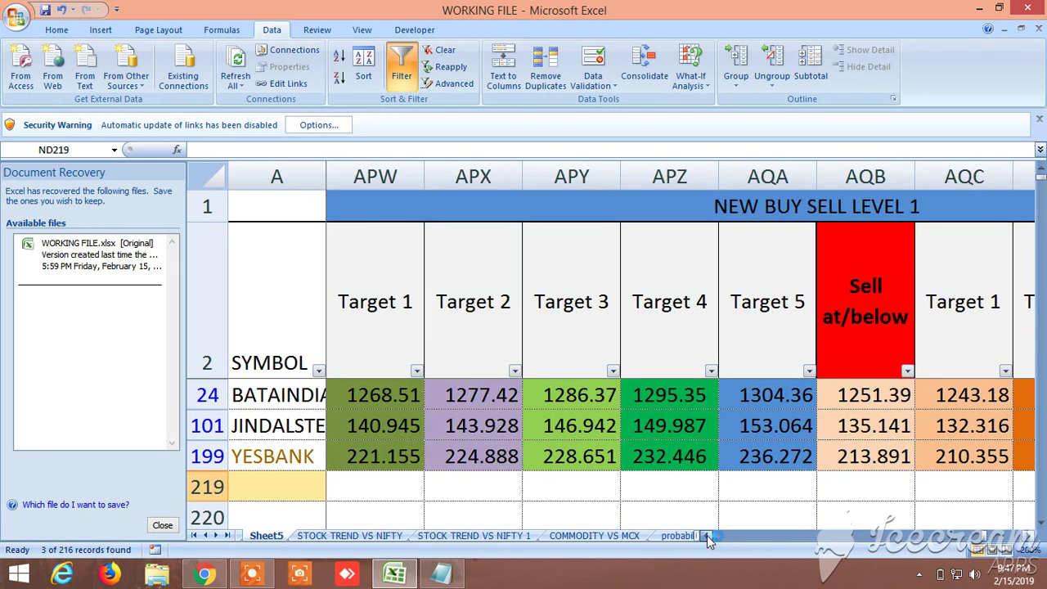
pyautogui.click(706, 536)
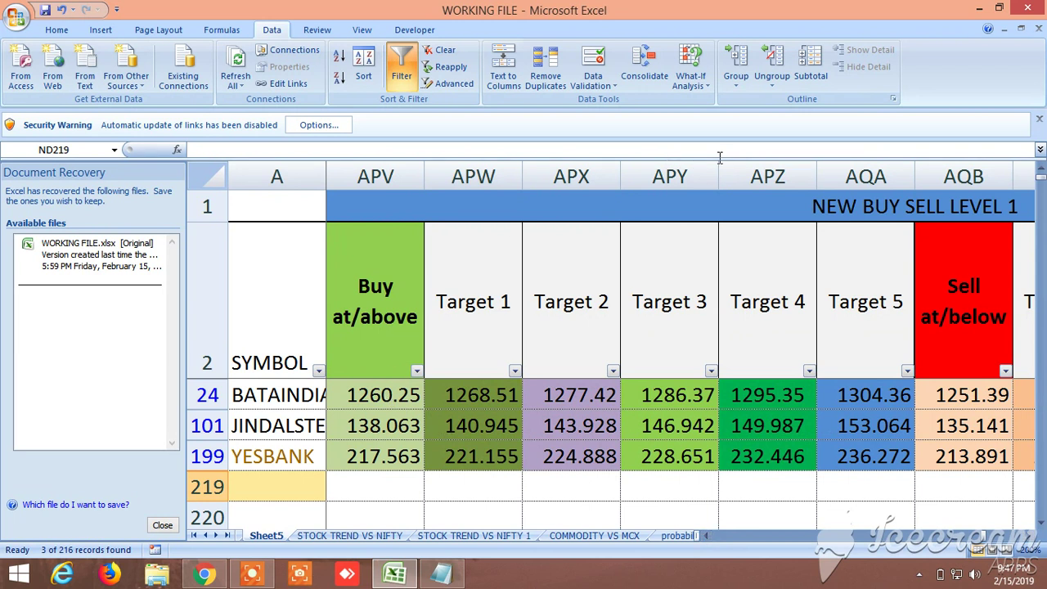
pyautogui.click(787, 211)
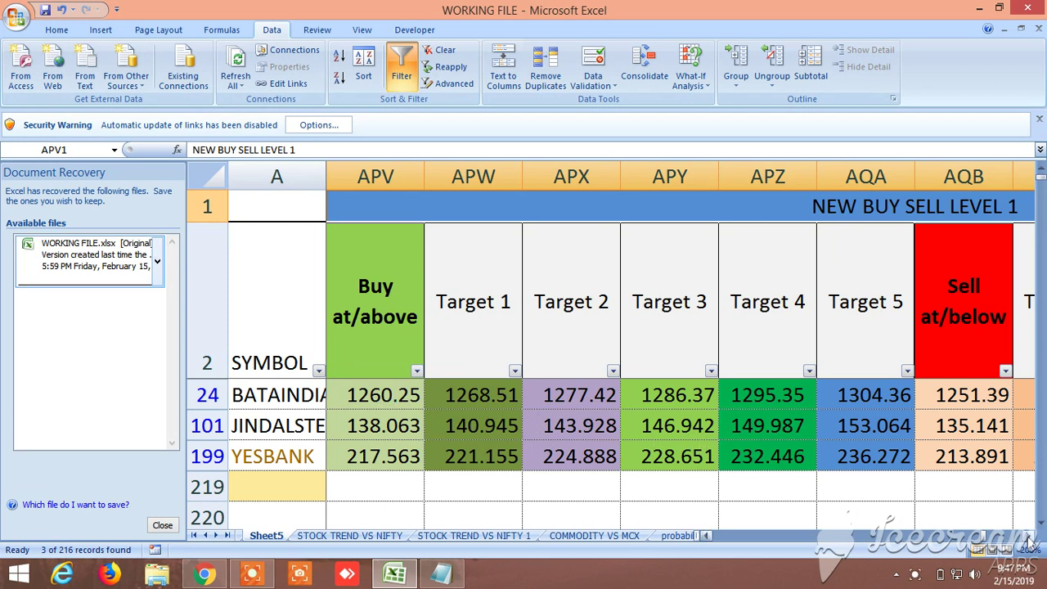
# Step: Select the NEW BUY SELL LEVEL 2 header and review the H1 to H7 and L1 to L7 columns
pyautogui.moveTo(1030, 542); pyautogui.dragTo(1029, 542)
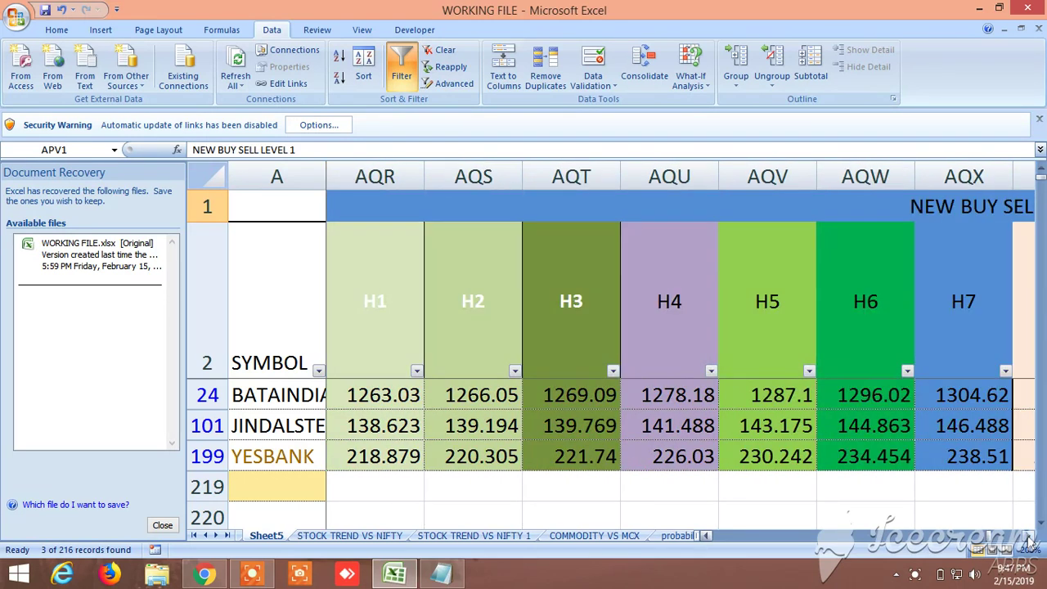
pyautogui.click(955, 203)
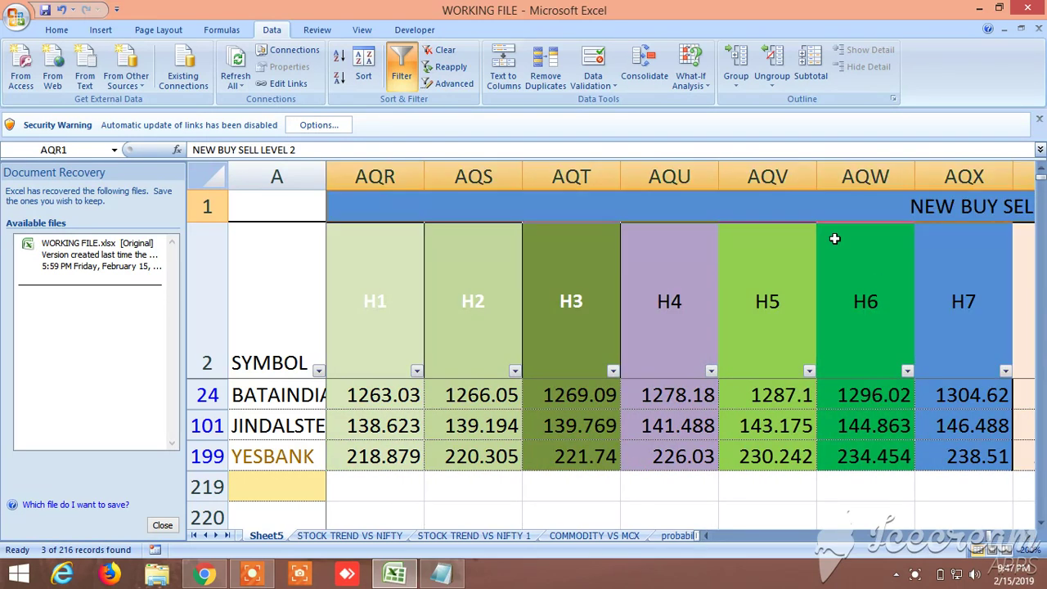
pyautogui.click(1030, 542)
pyautogui.click(1032, 543)
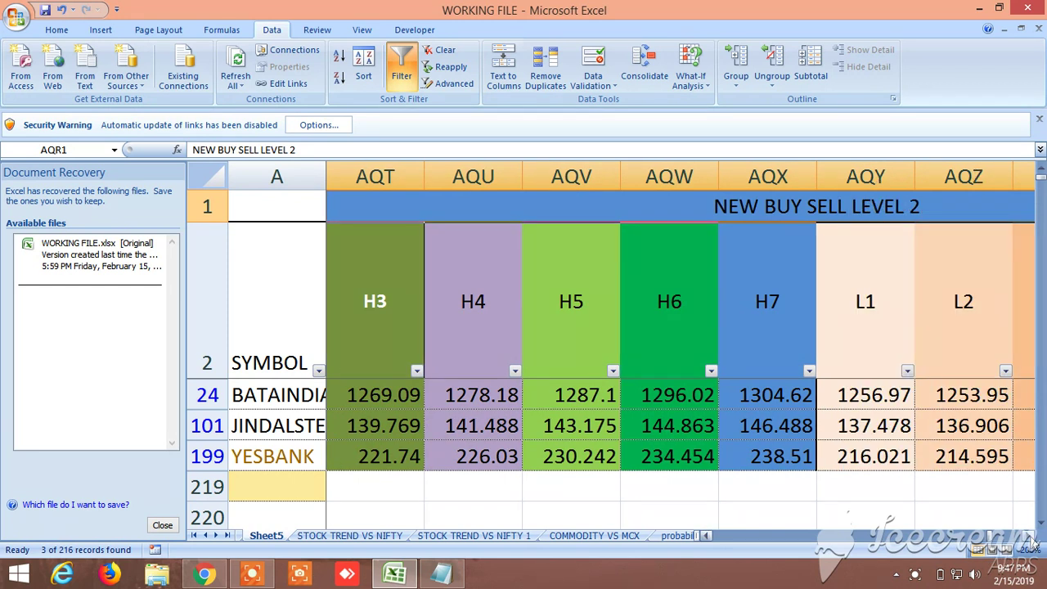
pyautogui.click(1032, 543)
pyautogui.click(1032, 543)
pyautogui.click(1032, 543)
pyautogui.click(1032, 543)
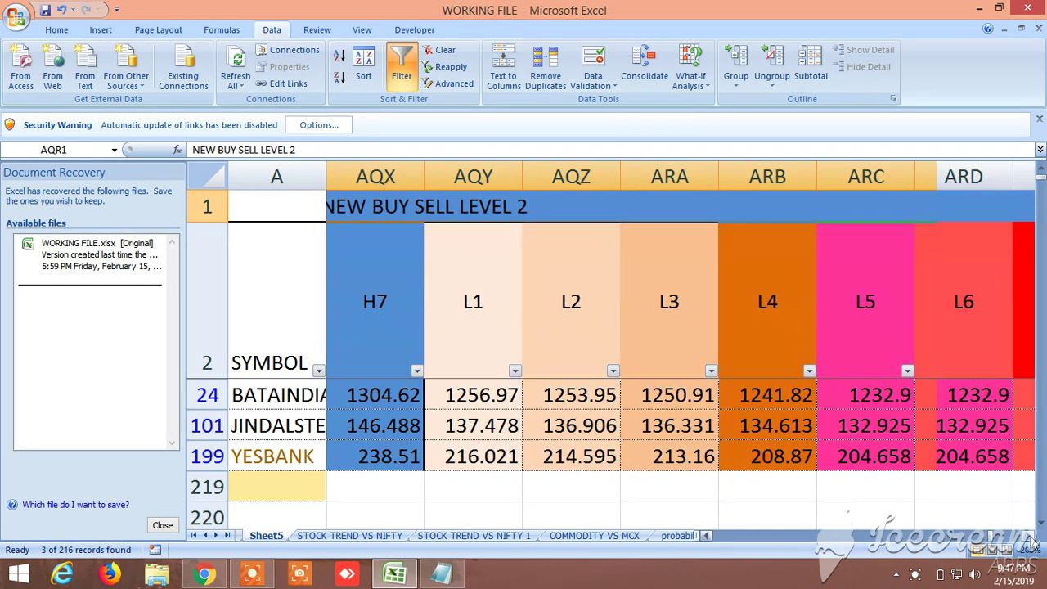
pyautogui.click(1032, 543)
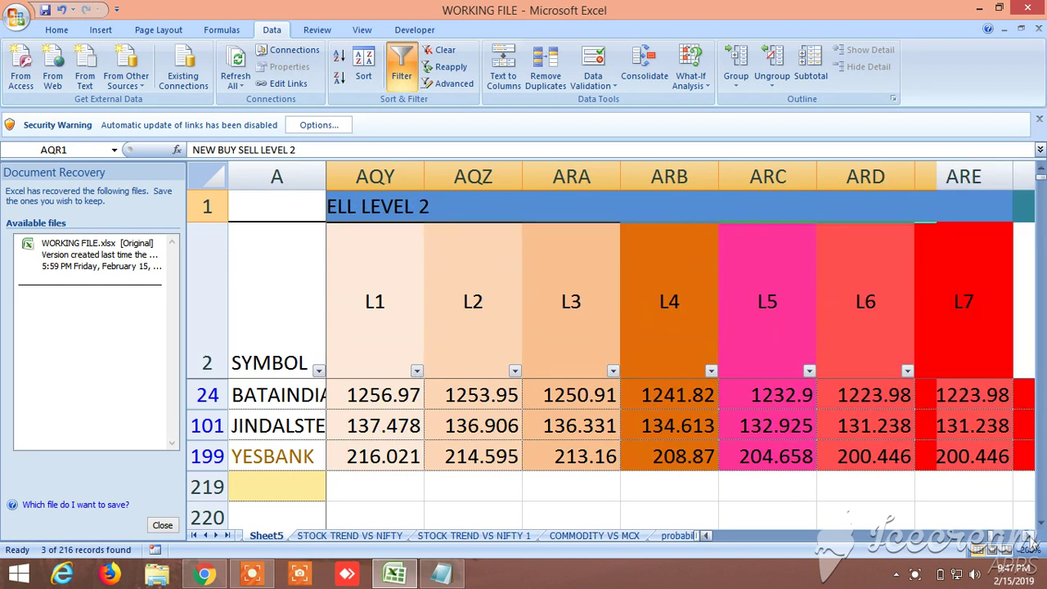
pyautogui.click(1032, 543)
pyautogui.click(1032, 543)
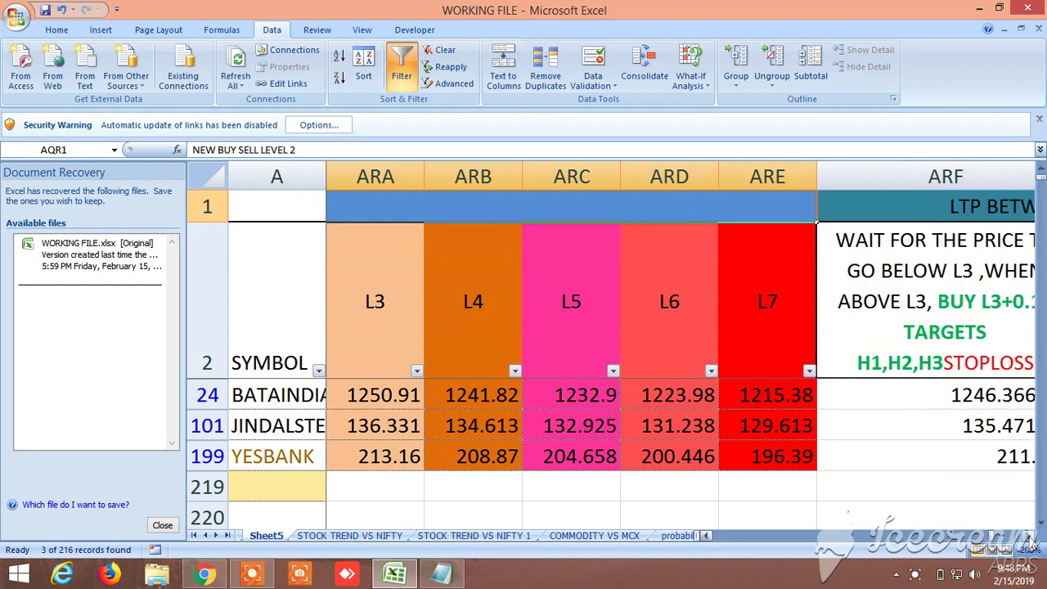
# Step: Review the LTP strategy columns with their buy, sell, target and stoploss rules, from LTP between H3 & L3 to below L4
pyautogui.click(1032, 543)
pyautogui.click(1032, 543)
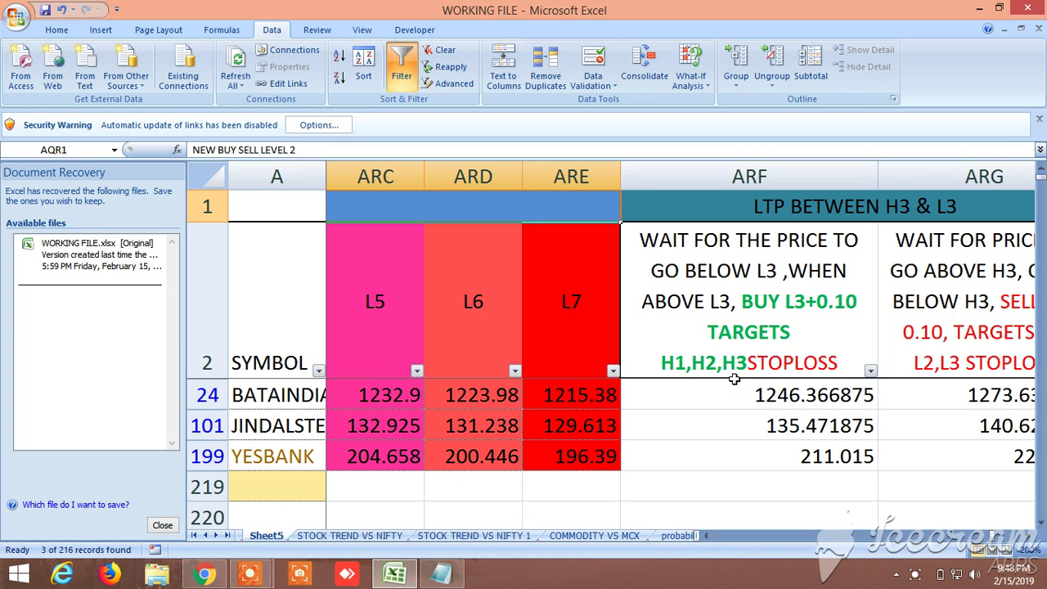
pyautogui.click(1027, 536)
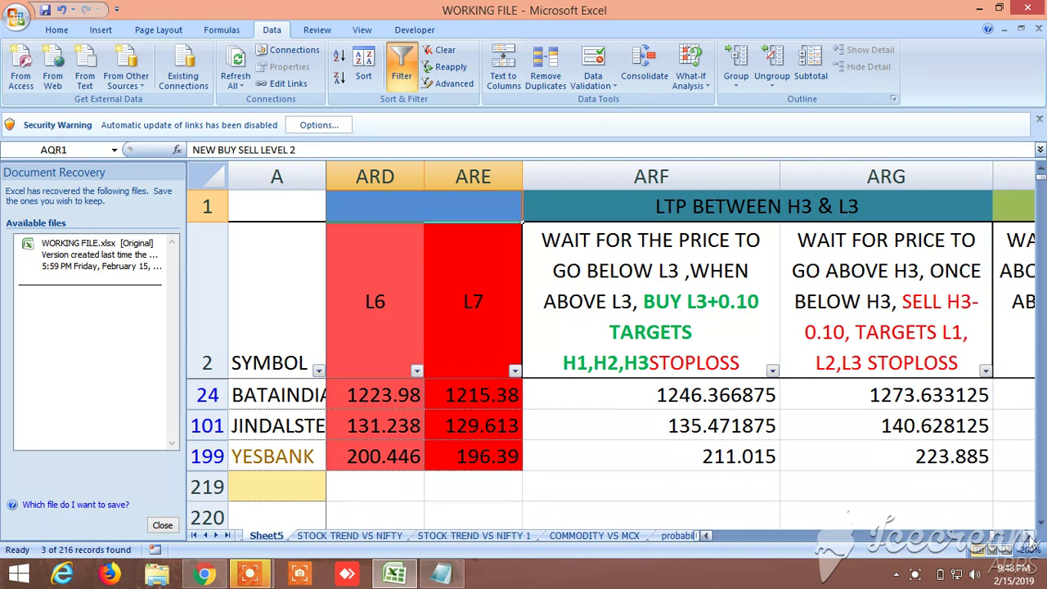
pyautogui.click(1027, 537)
pyautogui.click(1027, 536)
pyautogui.click(1027, 537)
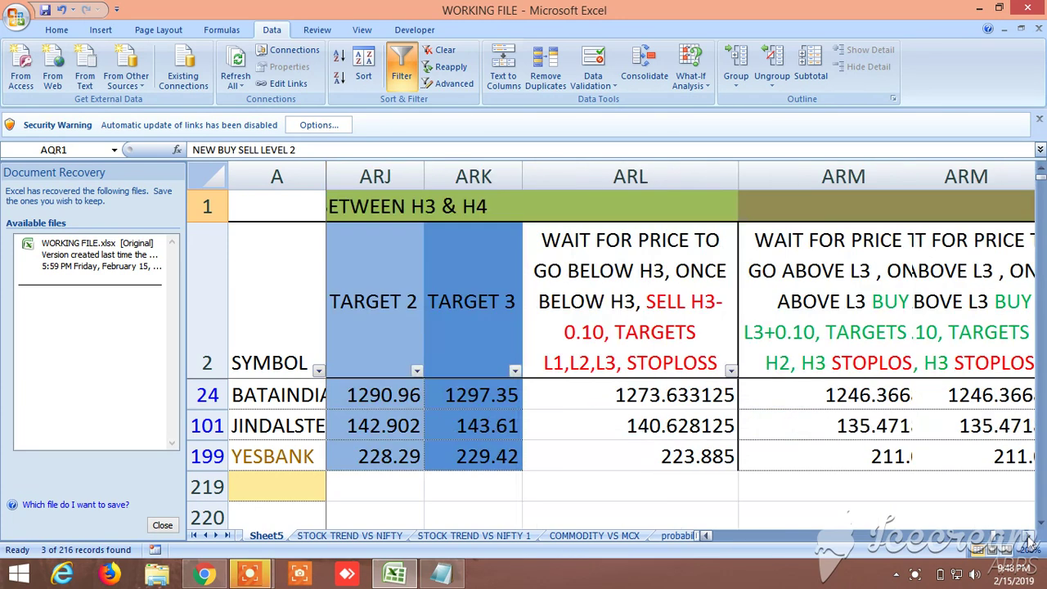
pyautogui.click(1027, 536)
pyautogui.click(1027, 536)
pyautogui.click(1027, 537)
pyautogui.click(1027, 537)
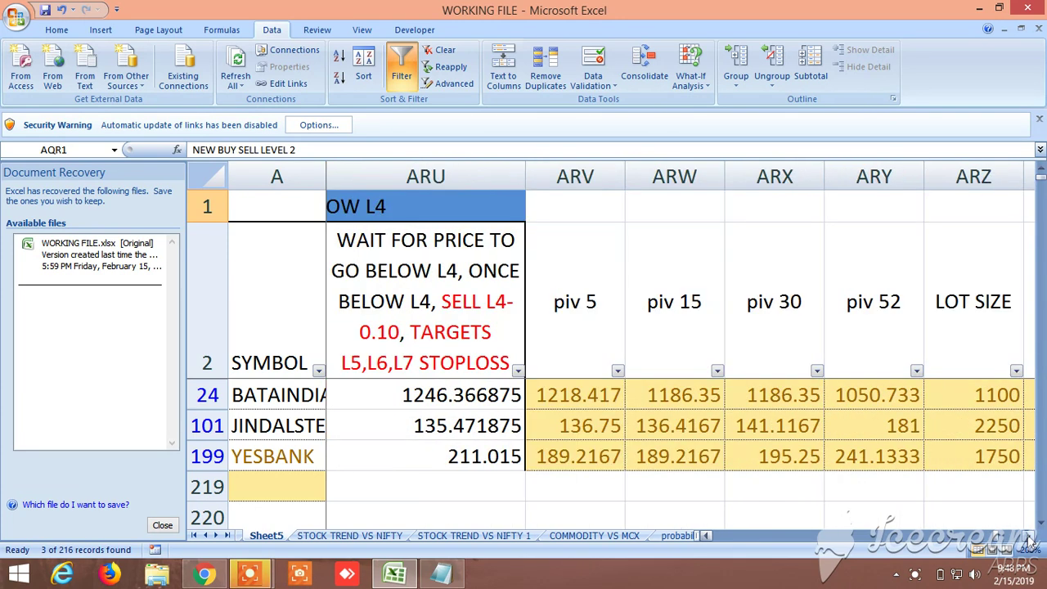
pyautogui.click(706, 536)
pyautogui.click(705, 536)
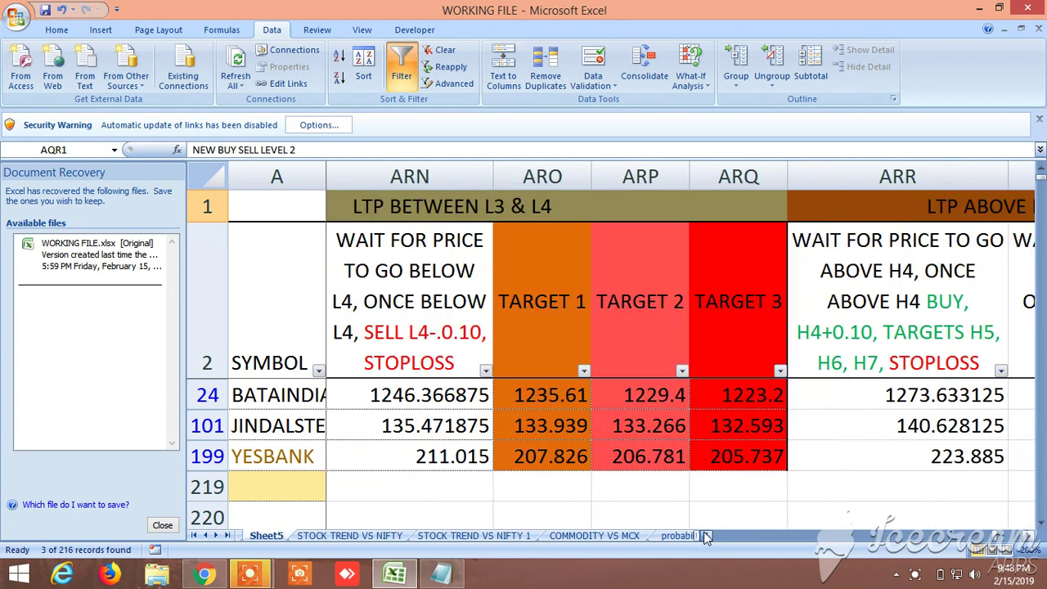
pyautogui.click(705, 536)
pyautogui.click(706, 536)
pyautogui.click(706, 536)
pyautogui.click(706, 536)
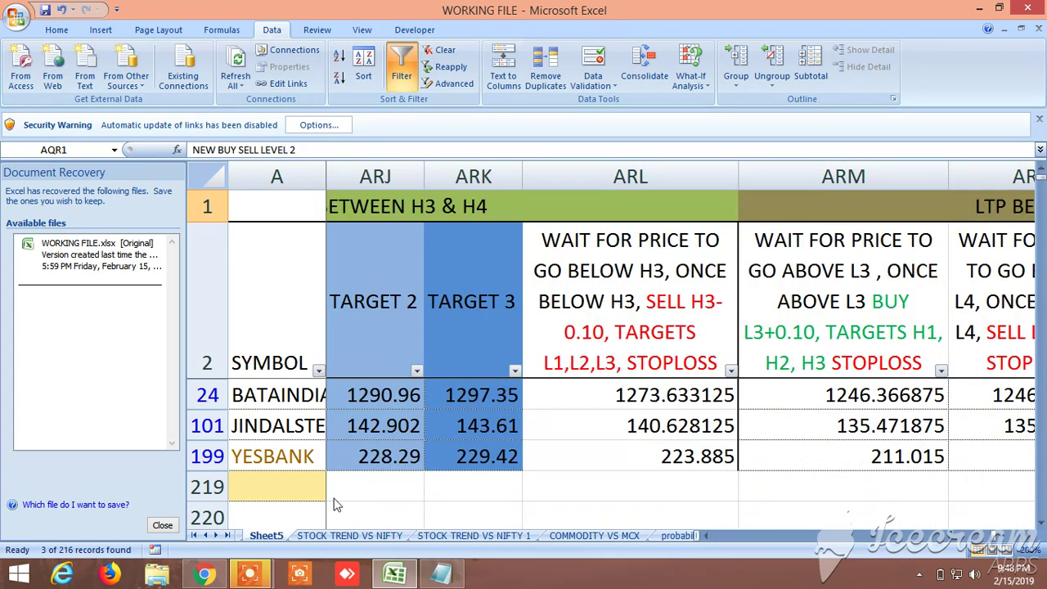
# Step: Find and open the NF BNF FUT sheet among the earlier worksheets
pyautogui.click(210, 534)
pyautogui.click(210, 534)
pyautogui.click(210, 534)
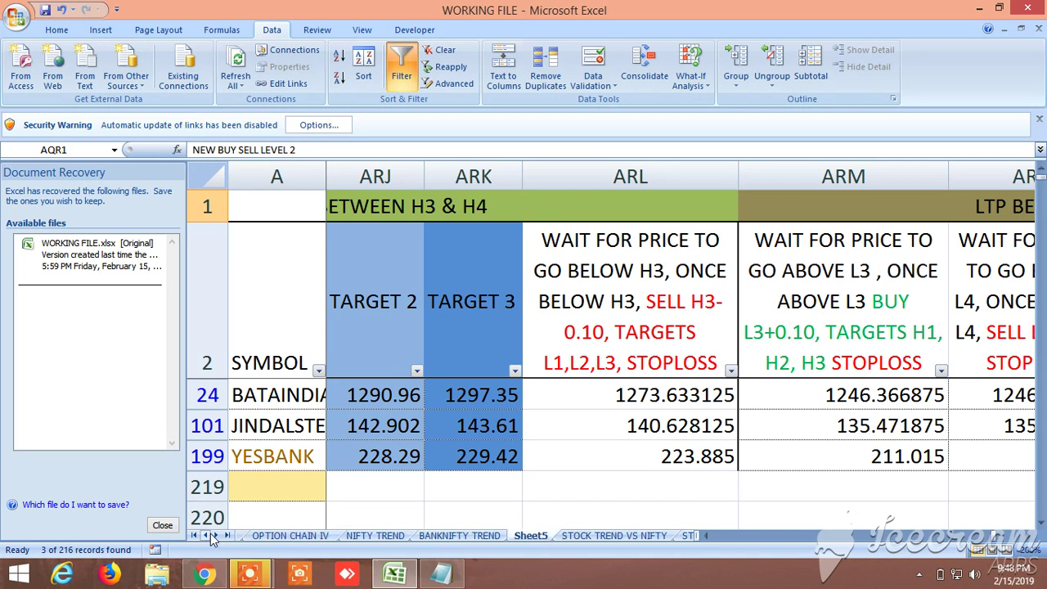
pyautogui.click(210, 534)
pyautogui.click(211, 534)
pyautogui.click(210, 534)
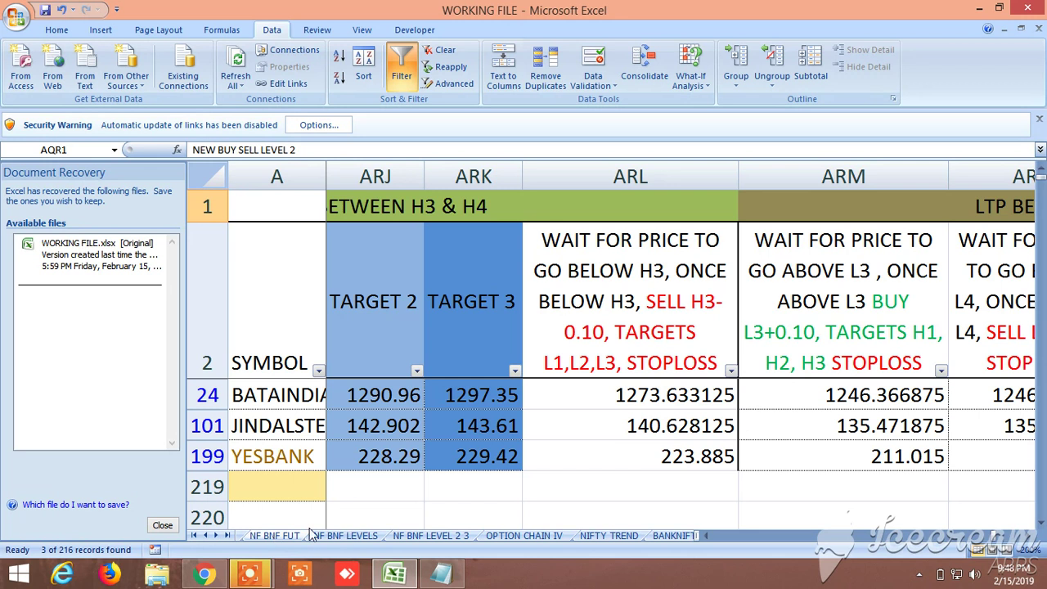
pyautogui.click(284, 539)
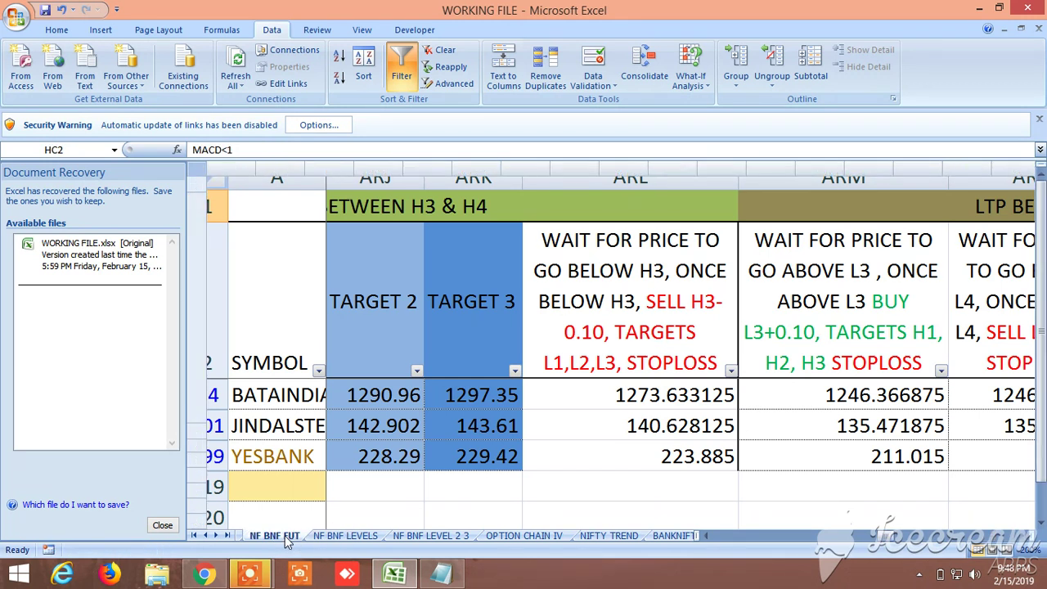
pyautogui.click(285, 536)
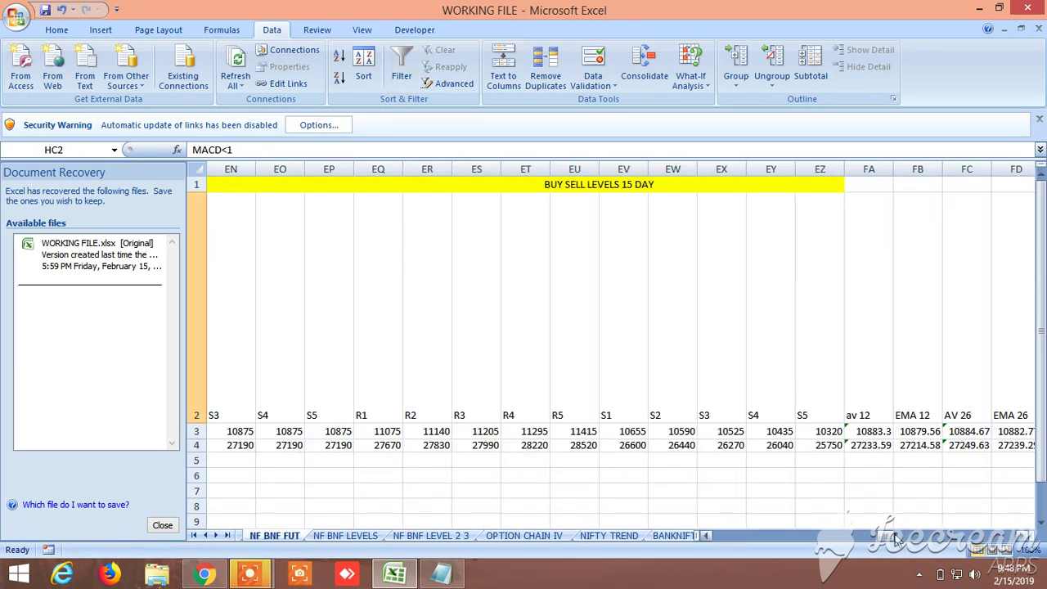
# Step: Show the Buy at/above and Sell at/below columns and set the sheet zoom to 200%, dismissing the low-battery notice
pyautogui.moveTo(892, 539); pyautogui.dragTo(962, 546)
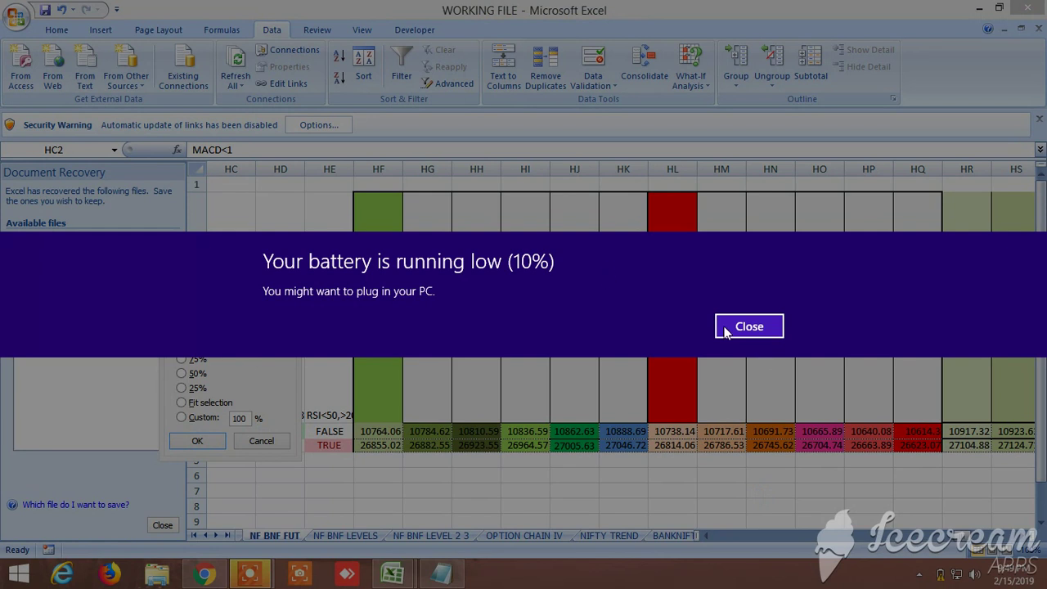
pyautogui.click(748, 326)
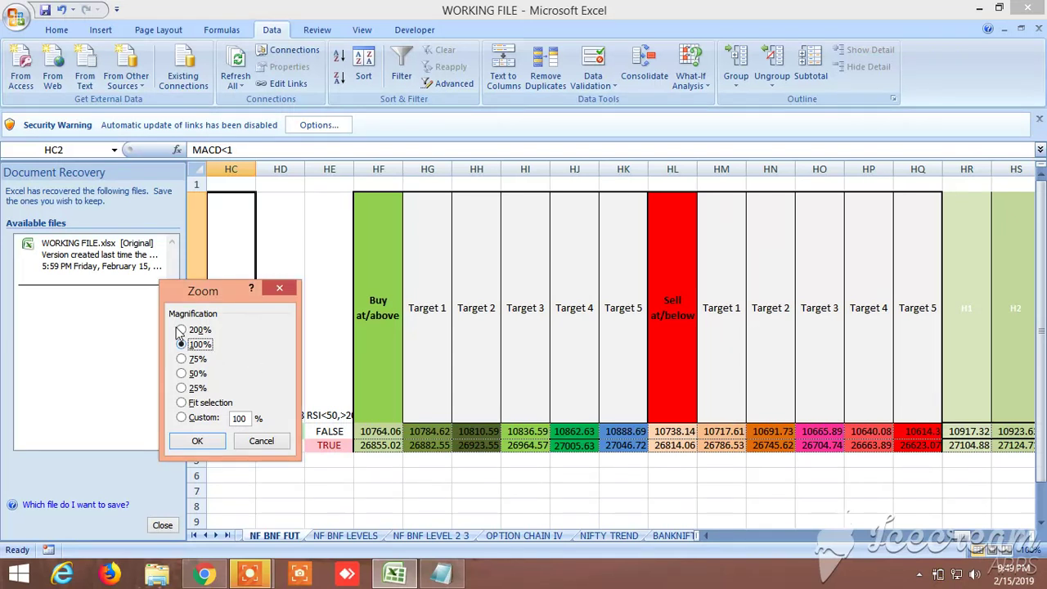
pyautogui.moveTo(180, 329); pyautogui.dragTo(194, 394)
pyautogui.click(202, 441)
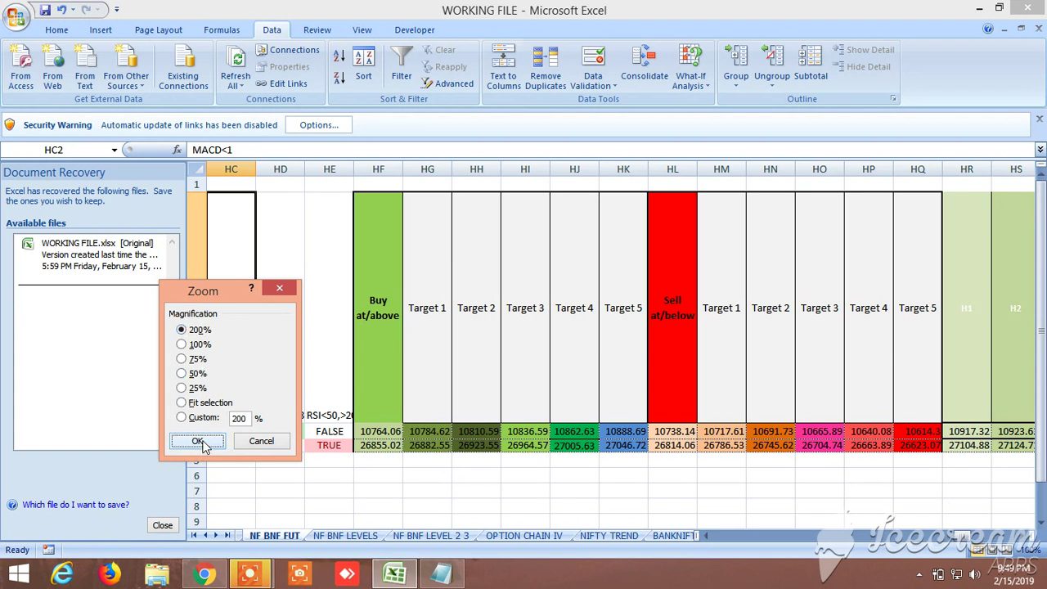
pyautogui.click(201, 441)
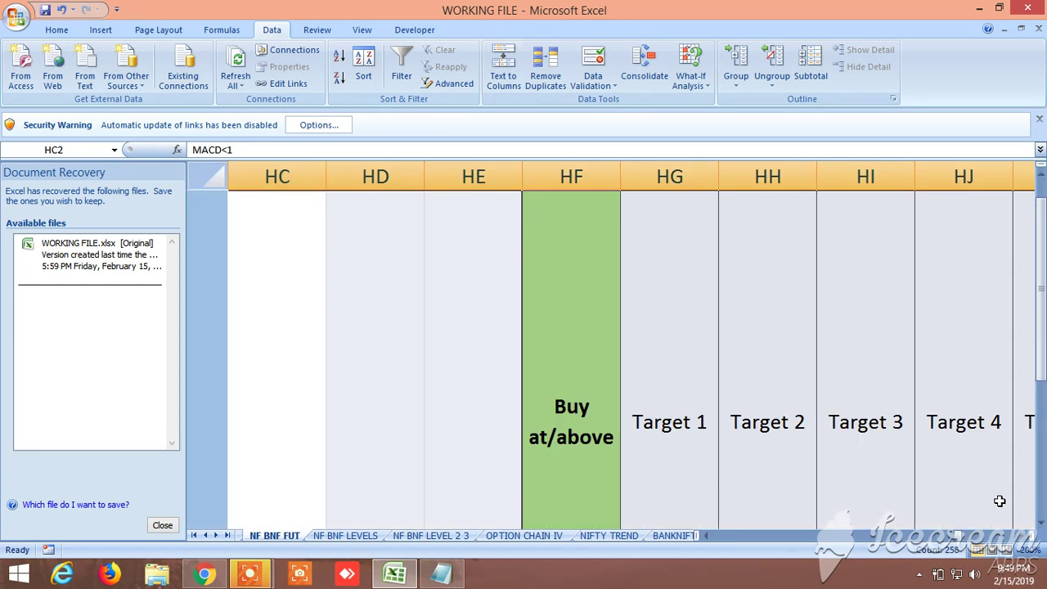
# Step: Examine the Buy at/above and Sell at/below levels with their targets in rows 3 and 4
pyautogui.click(1031, 536)
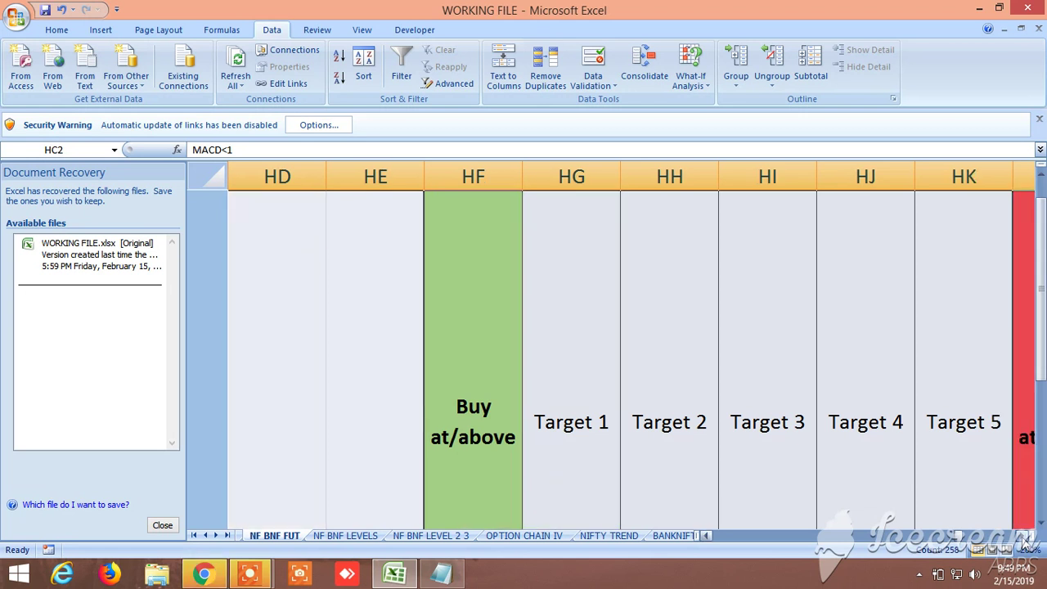
pyautogui.click(1024, 539)
pyautogui.click(1025, 538)
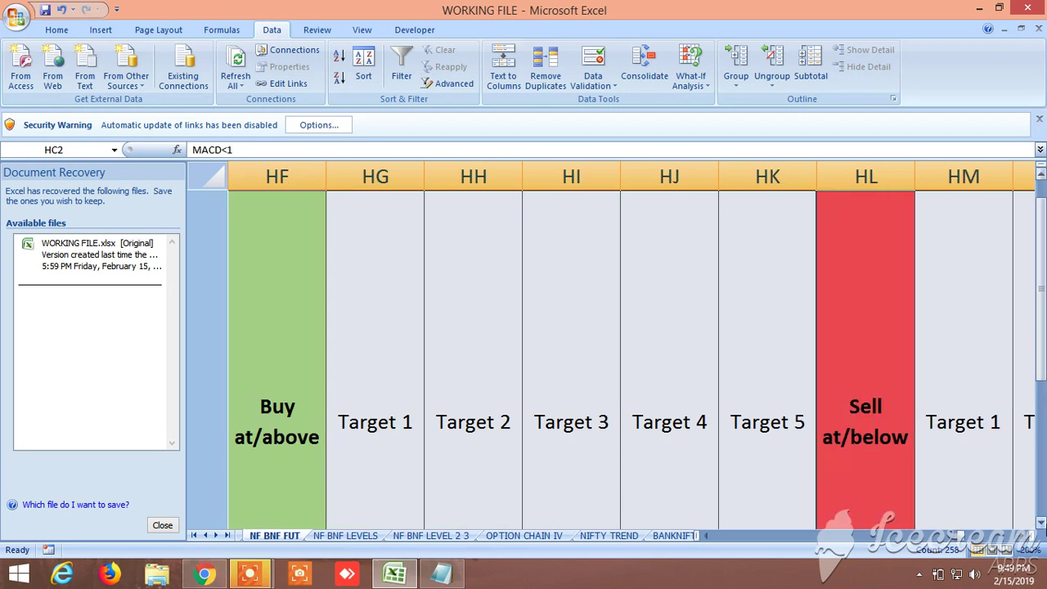
pyautogui.click(1040, 522)
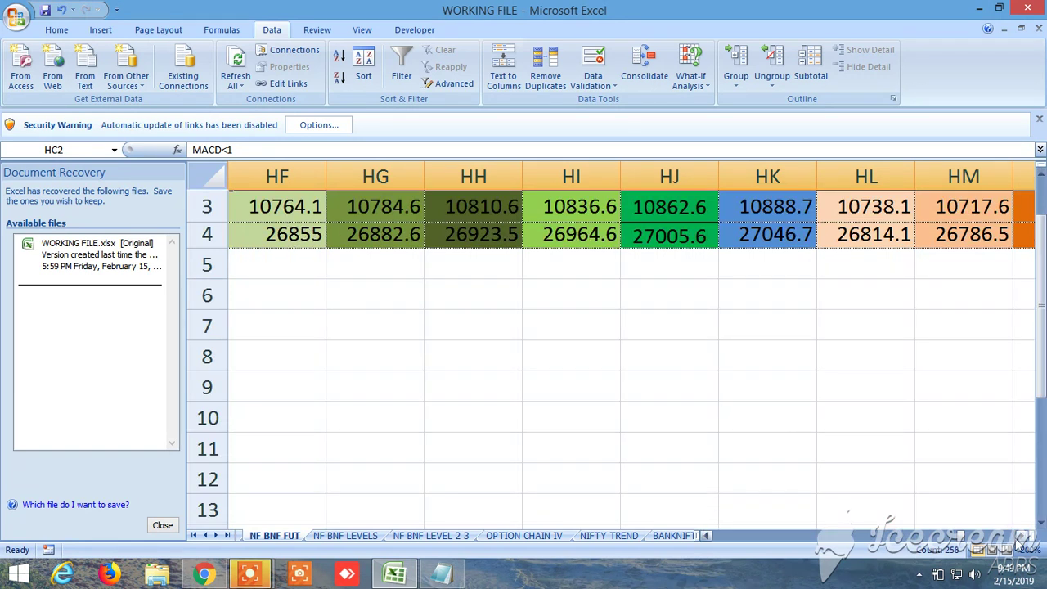
# Step: Examine the remaining levels in rows 3 and 4 of the NF BNF FUT sheet, through column HQ
pyautogui.click(1025, 535)
pyautogui.click(1026, 536)
pyautogui.click(1026, 535)
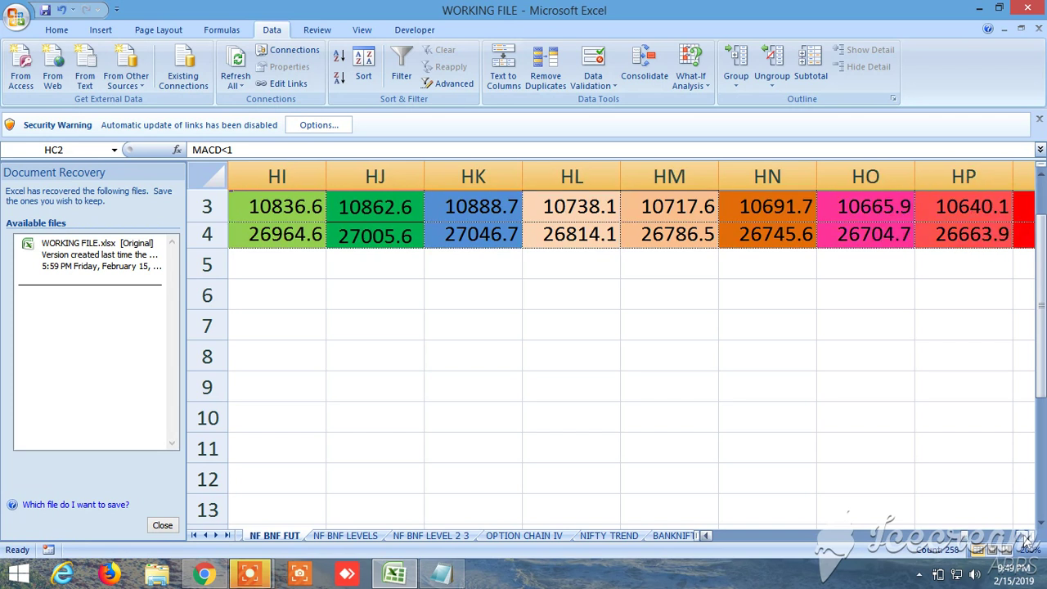
pyautogui.click(1026, 535)
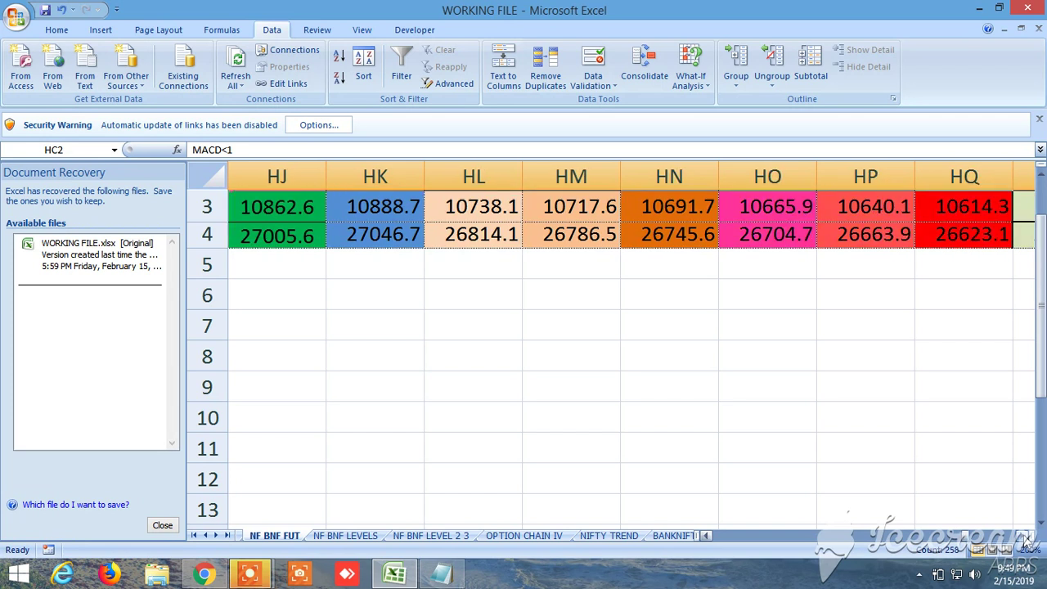
# Step: Open the NF BNF LEVELS sheet and review the BANKNIFTY and NIFTY levels from the Fibonacci section through the conventional pivot section
pyautogui.click(361, 536)
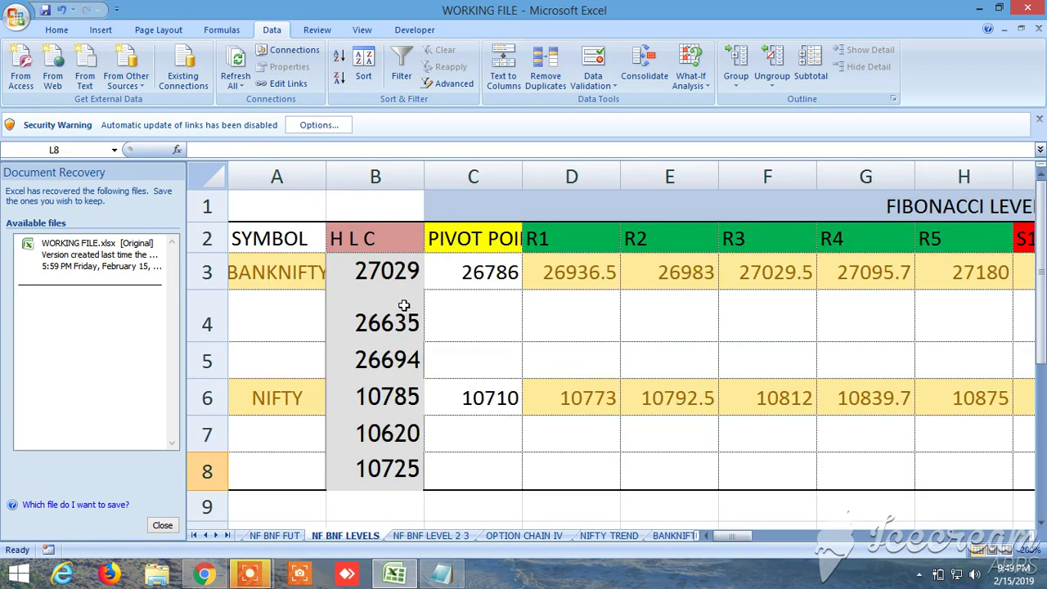
pyautogui.moveTo(734, 538)
pyautogui.mouseDown()
pyautogui.moveTo(746, 540)
pyautogui.moveTo(720, 540)
pyautogui.mouseUp()
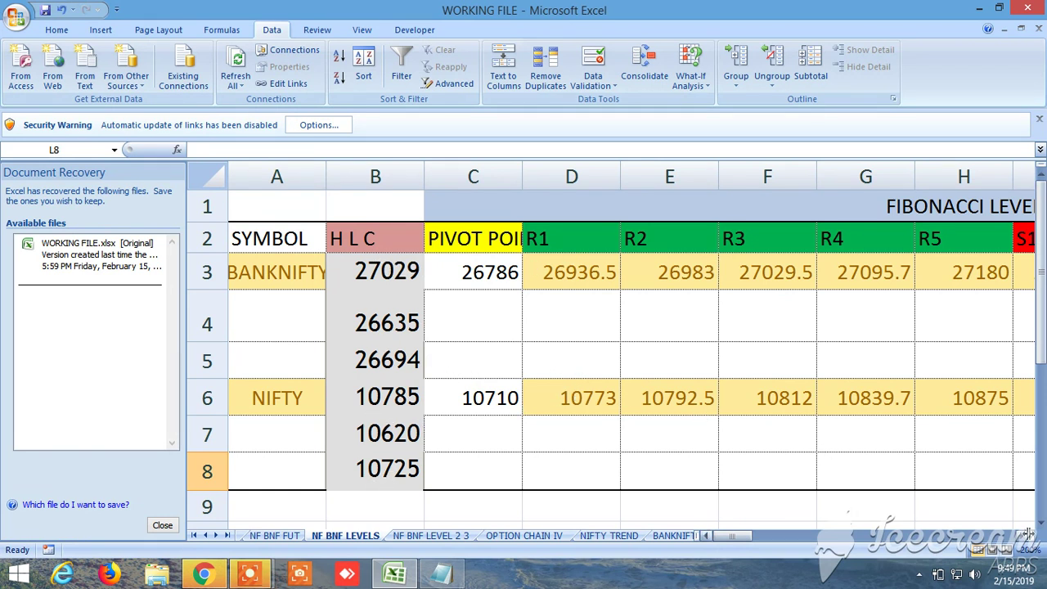
pyautogui.hscroll(4, 1027, 547)
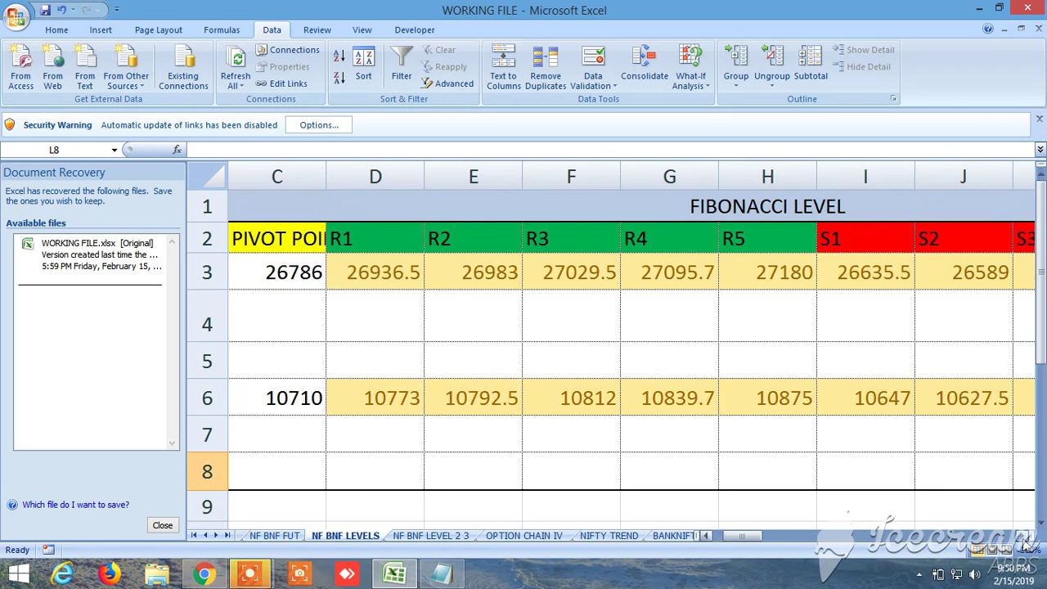
pyautogui.hscroll(6, 1027, 547)
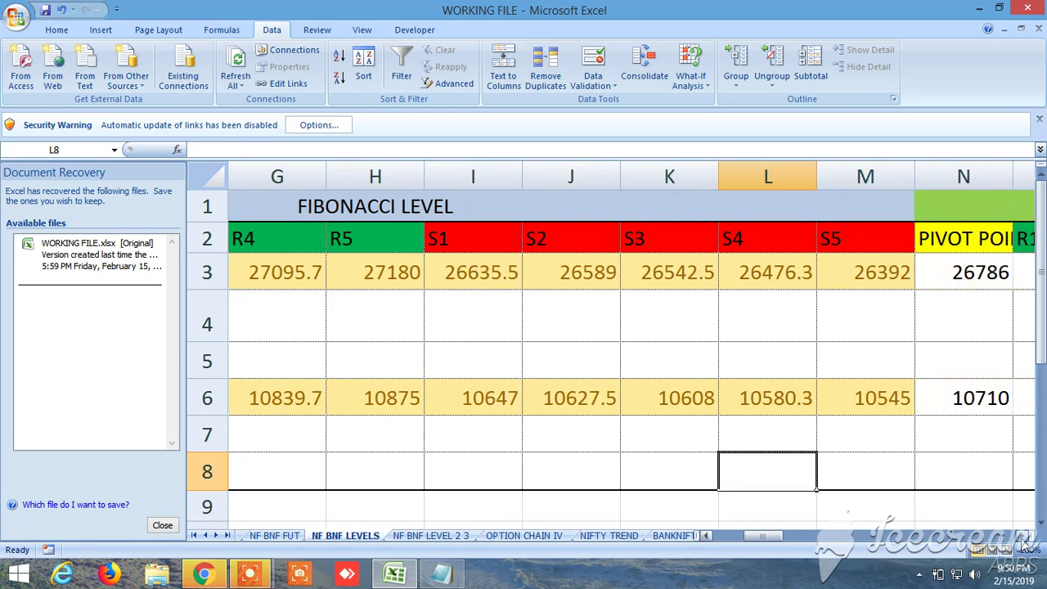
pyautogui.hscroll(1, 1027, 546)
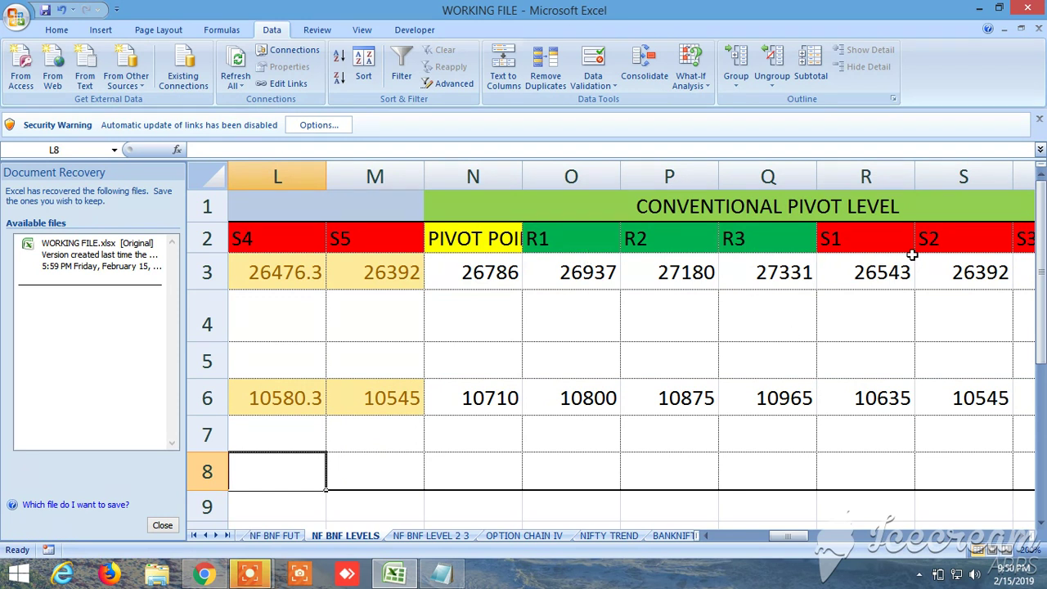
# Step: Go back to the Fibonacci section and examine its resistance and support columns from R1 onward
pyautogui.click(707, 536)
pyautogui.click(707, 536)
pyautogui.click(706, 535)
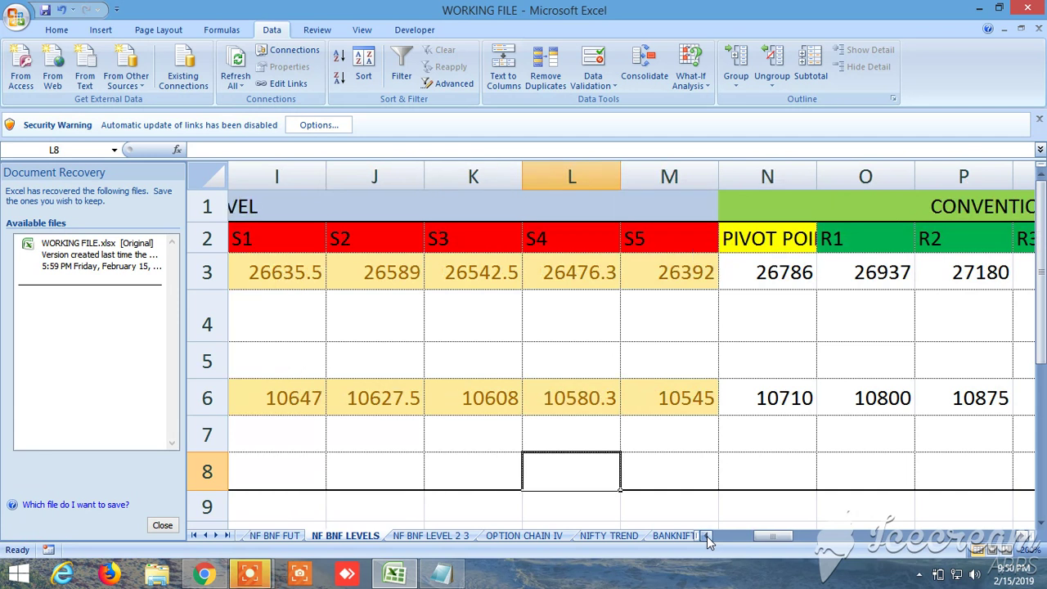
pyautogui.click(707, 535)
pyautogui.click(706, 536)
pyautogui.click(707, 536)
pyautogui.click(707, 536)
pyautogui.click(707, 536)
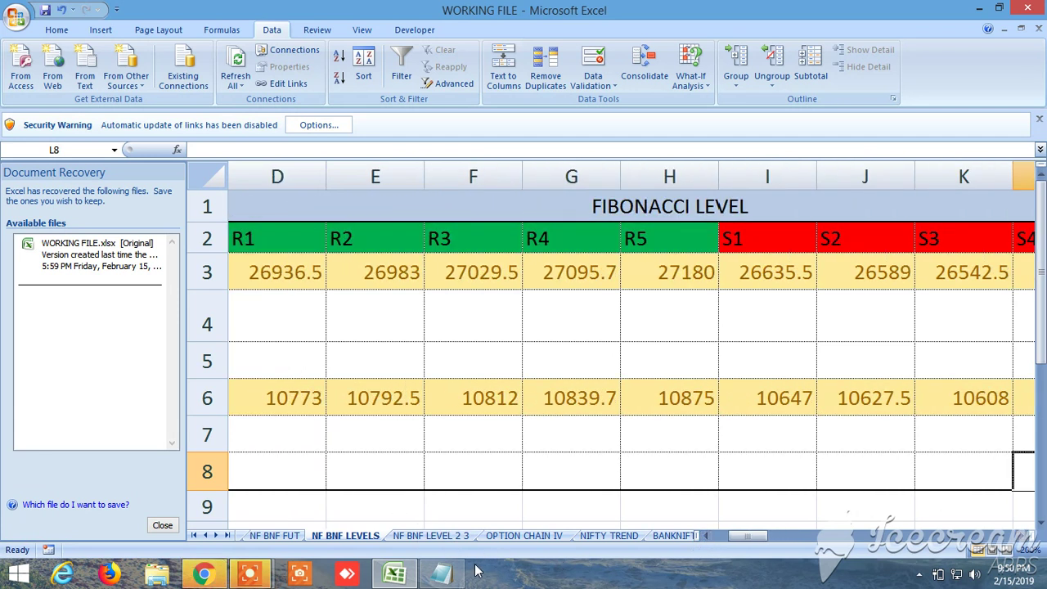
# Step: Switch to the BUY SELL LEVELS note in Notepad and review it from its beginning to the closing remarks
pyautogui.click(442, 575)
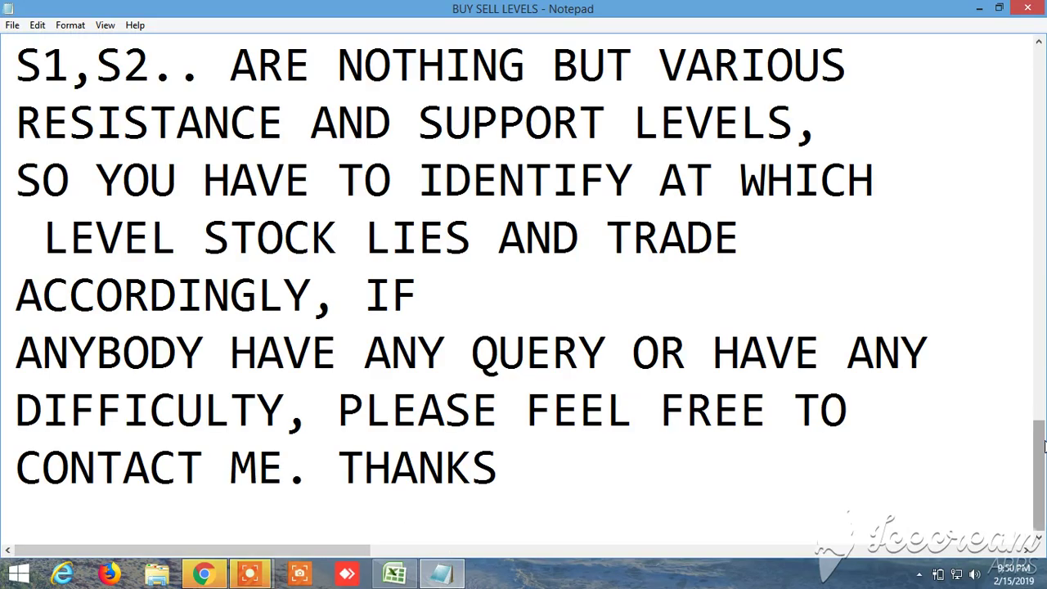
pyautogui.moveTo(1038, 446); pyautogui.dragTo(1027, 71)
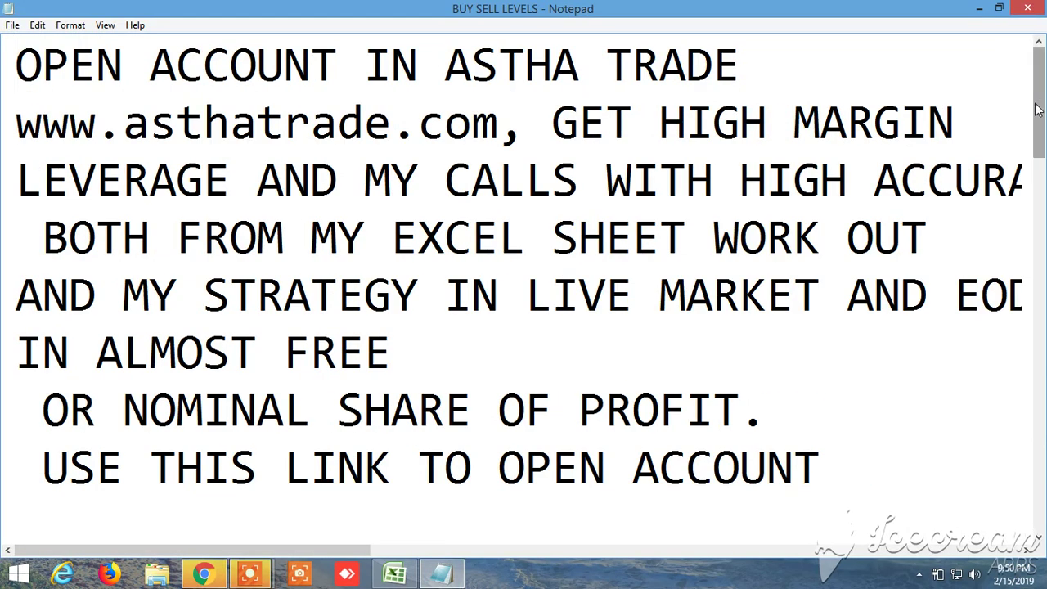
pyautogui.moveTo(1037, 109); pyautogui.dragTo(1039, 487)
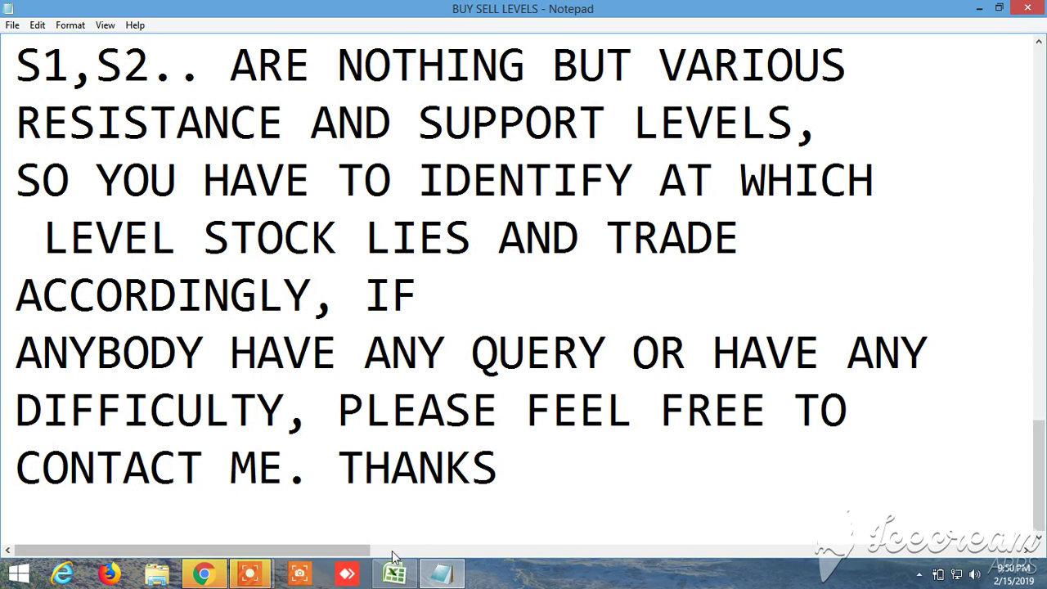
pyautogui.click(206, 575)
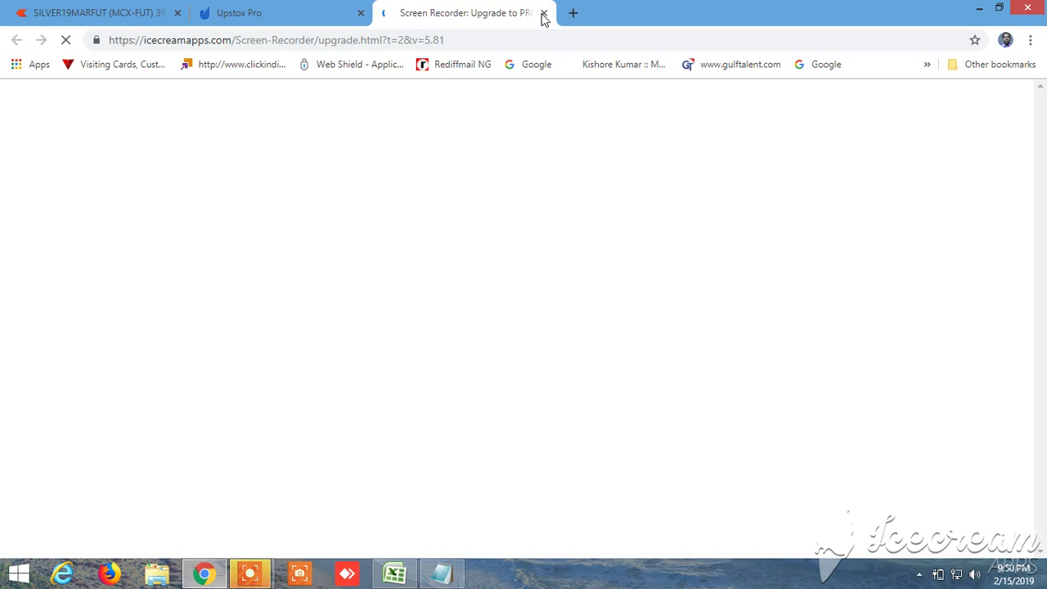
pyautogui.moveTo(257, 577)
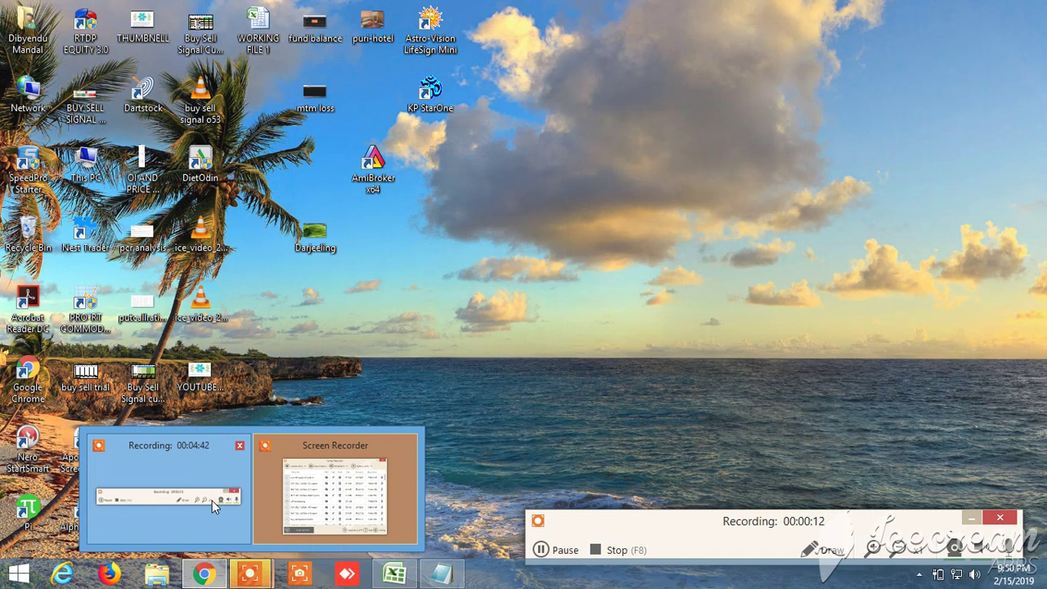
pyautogui.click(211, 500)
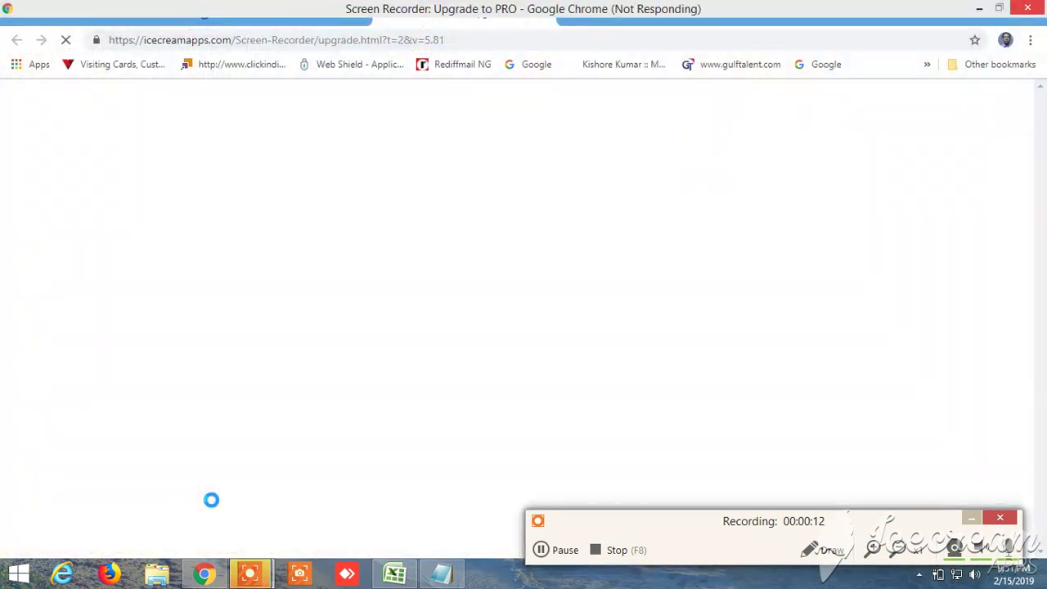
pyautogui.click(597, 550)
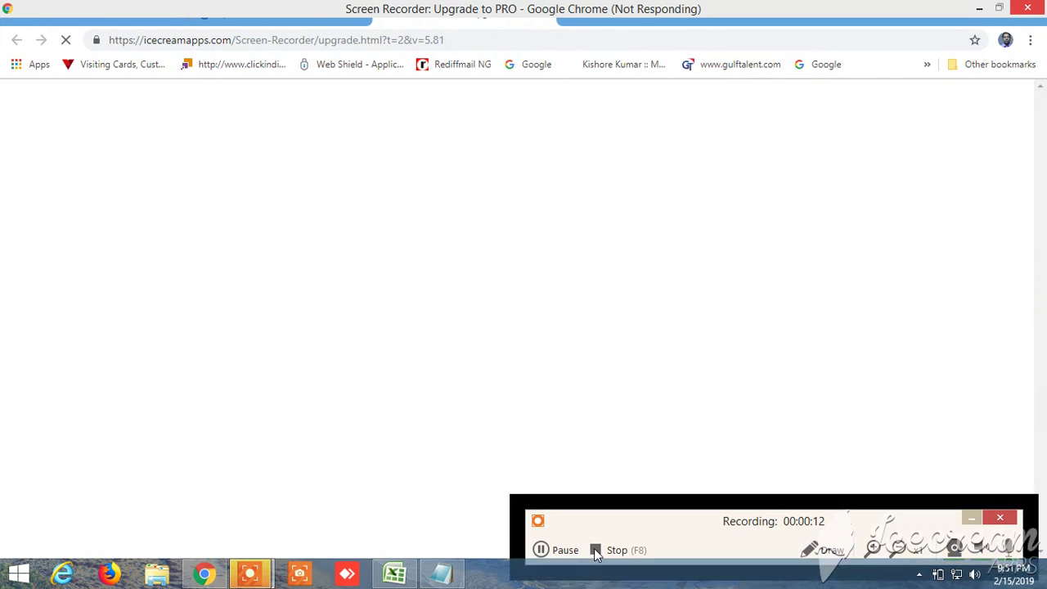